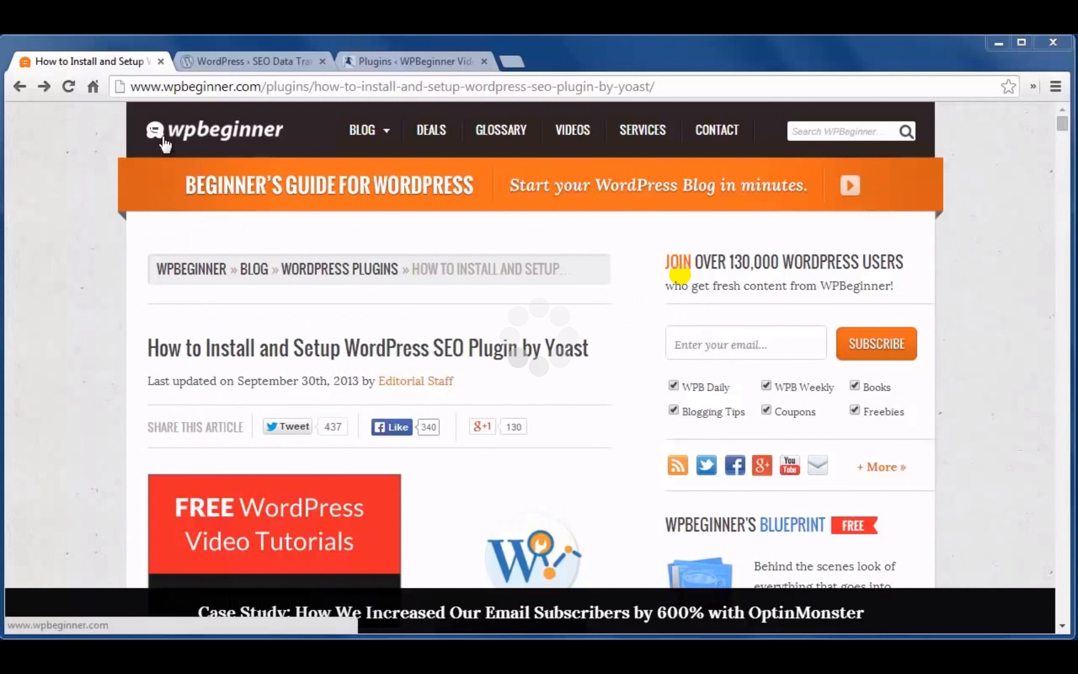
Look over the SEO Data Transporter plugin page, and open the WordPress SEO plugin's general settings in the WordPress admin
{"action": "left_click", "coordinate": [223, 63]}
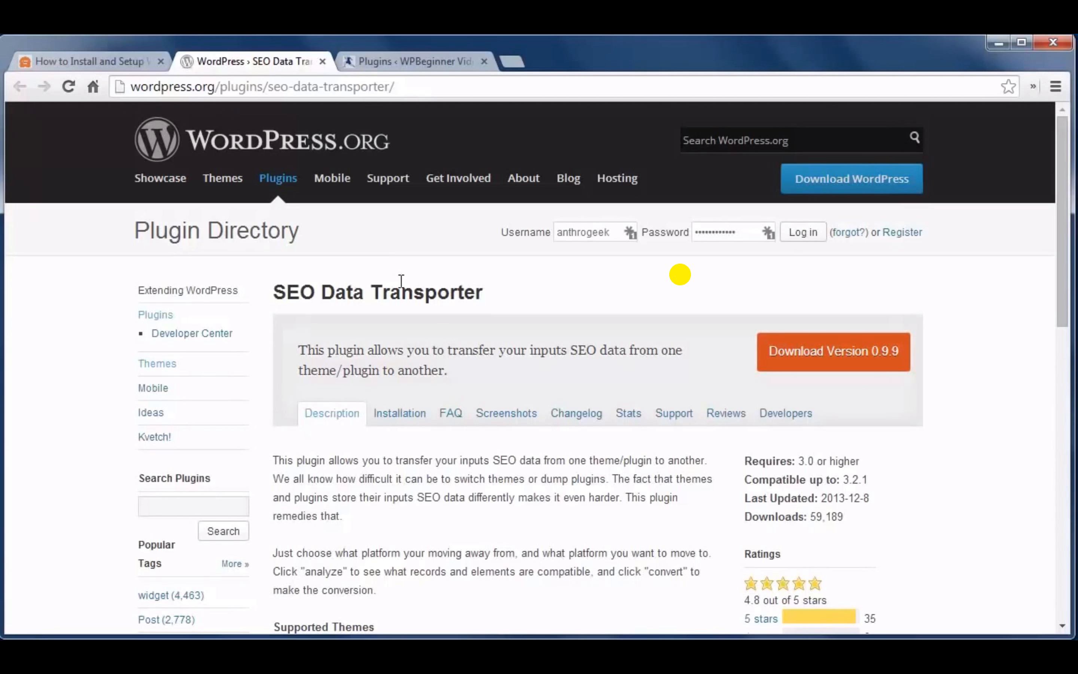
{"action": "left_click", "coordinate": [400, 58]}
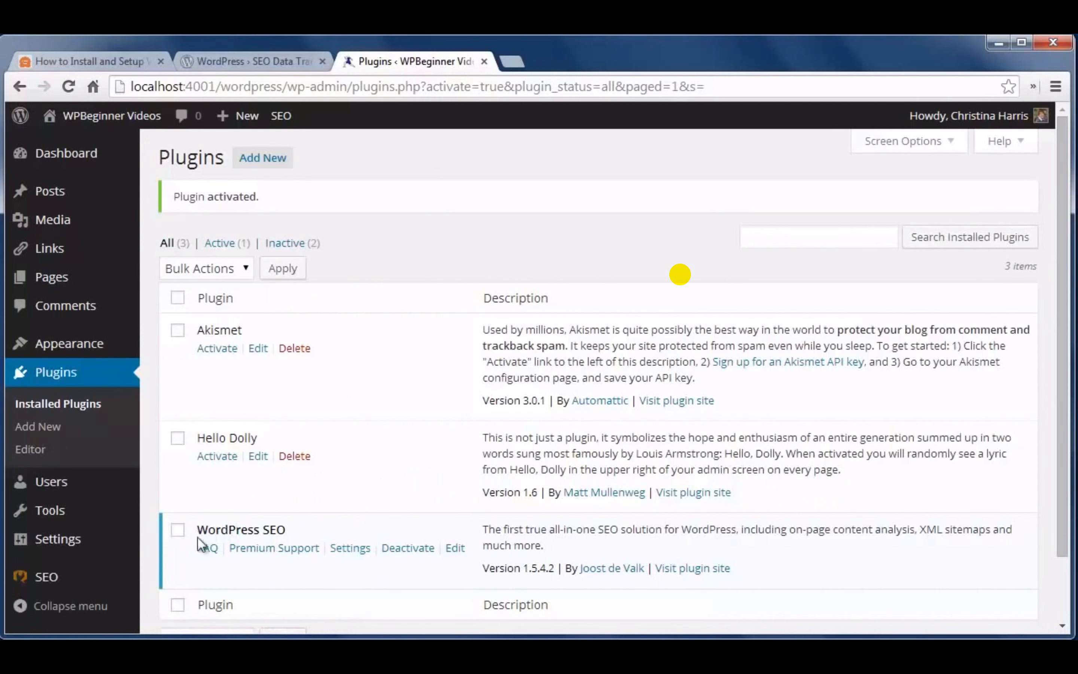
{"action": "mouse_move", "coordinate": [69, 580]}
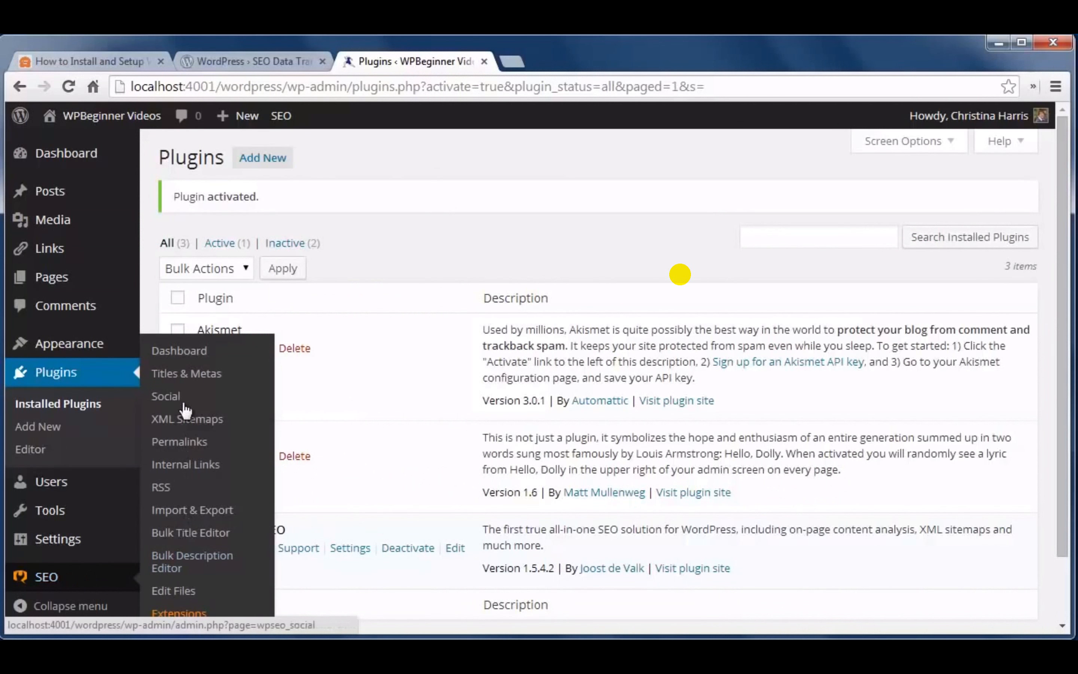
{"action": "left_click", "coordinate": [179, 350]}
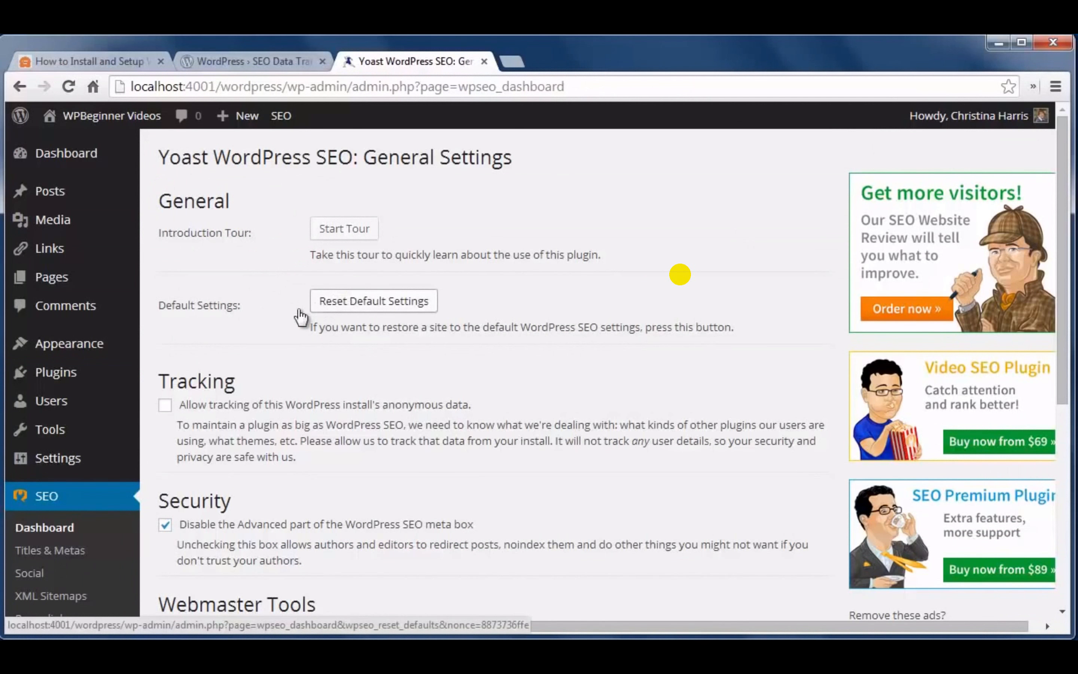
Save the general settings with the Webmaster Tools verification fields left empty
{"action": "scroll", "coordinate": [285, 322], "scroll_direction": "down", "scroll_amount": 5}
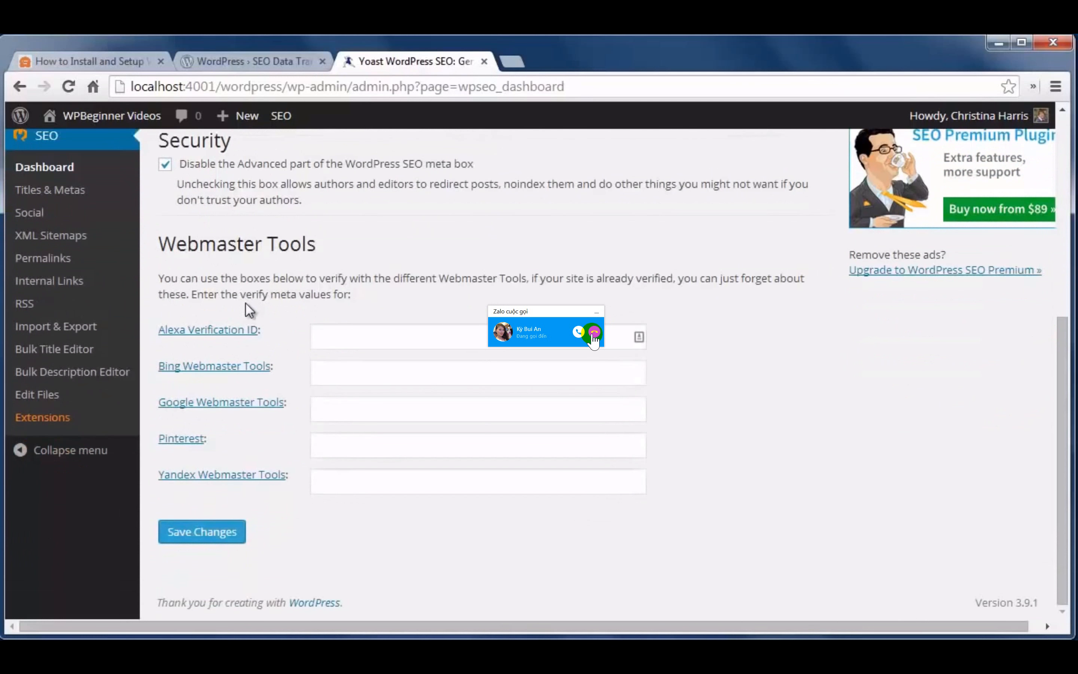
{"action": "left_click", "coordinate": [599, 331]}
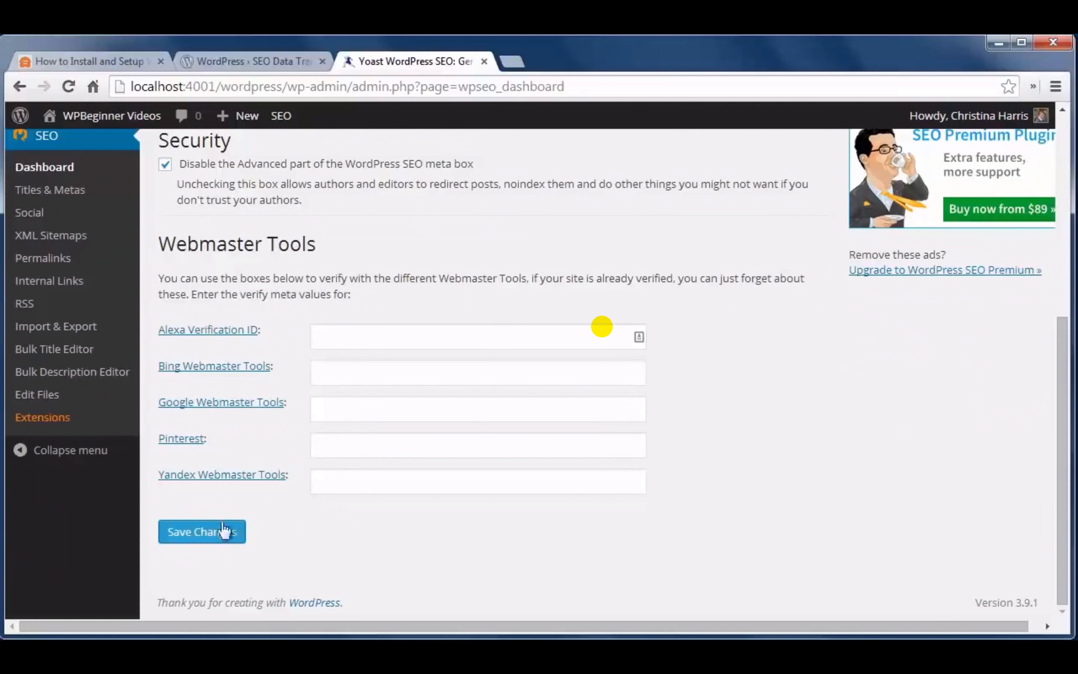
{"action": "left_click", "coordinate": [194, 533]}
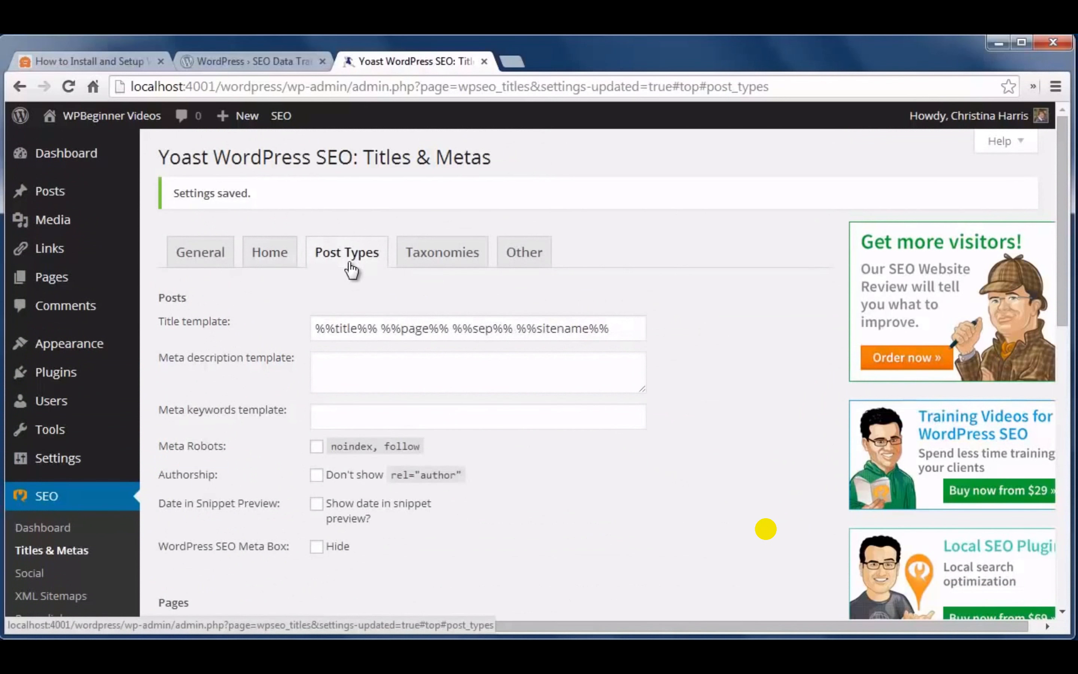
Shorten the Posts title template to %%title%%
{"action": "left_click_drag", "start_coordinate": [380, 327], "coordinate": [696, 350]}
{"action": "key", "text": "BackSpace"}
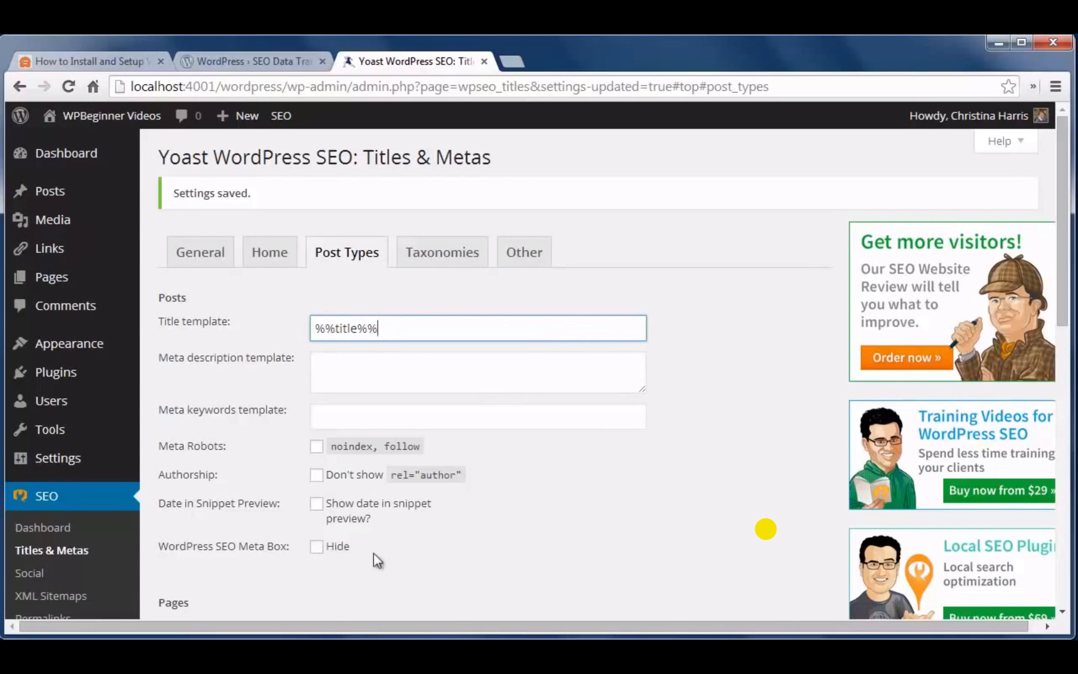
{"action": "left_click", "coordinate": [525, 550]}
Shorten the Media title template to %%title%% and save the post type settings
{"action": "scroll", "coordinate": [526, 550], "scroll_direction": "down", "scroll_amount": 3}
{"action": "scroll", "coordinate": [528, 549], "scroll_direction": "down", "scroll_amount": 6}
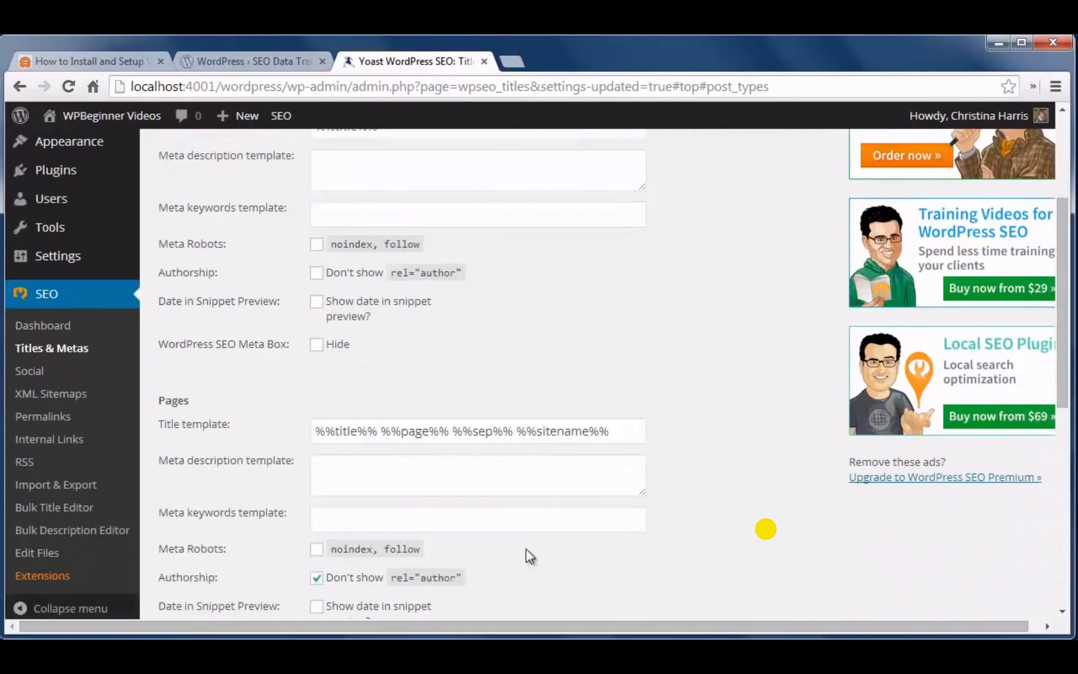
{"action": "scroll", "coordinate": [526, 549], "scroll_direction": "down", "scroll_amount": 6}
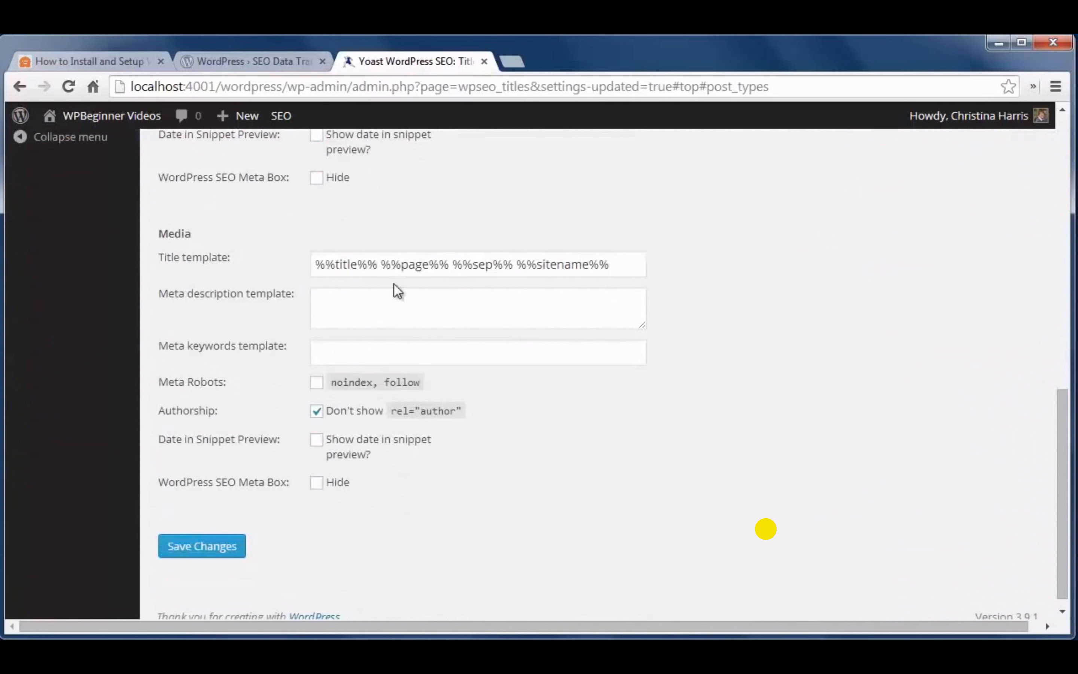
{"action": "left_click_drag", "start_coordinate": [378, 265], "coordinate": [673, 272]}
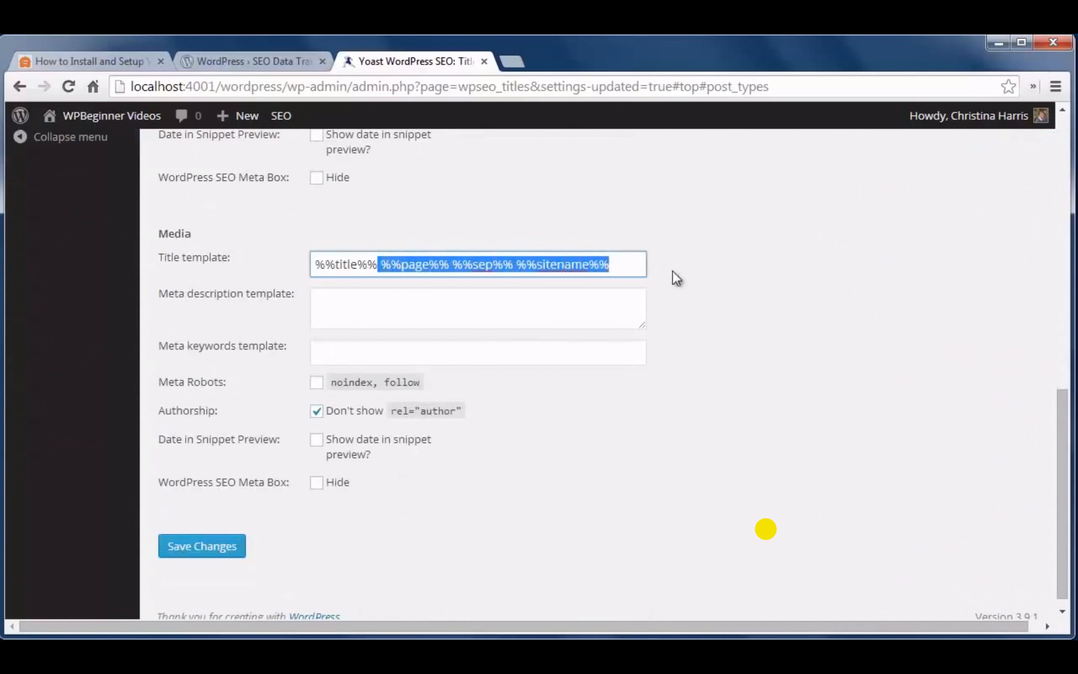
{"action": "key", "text": "BackSpace"}
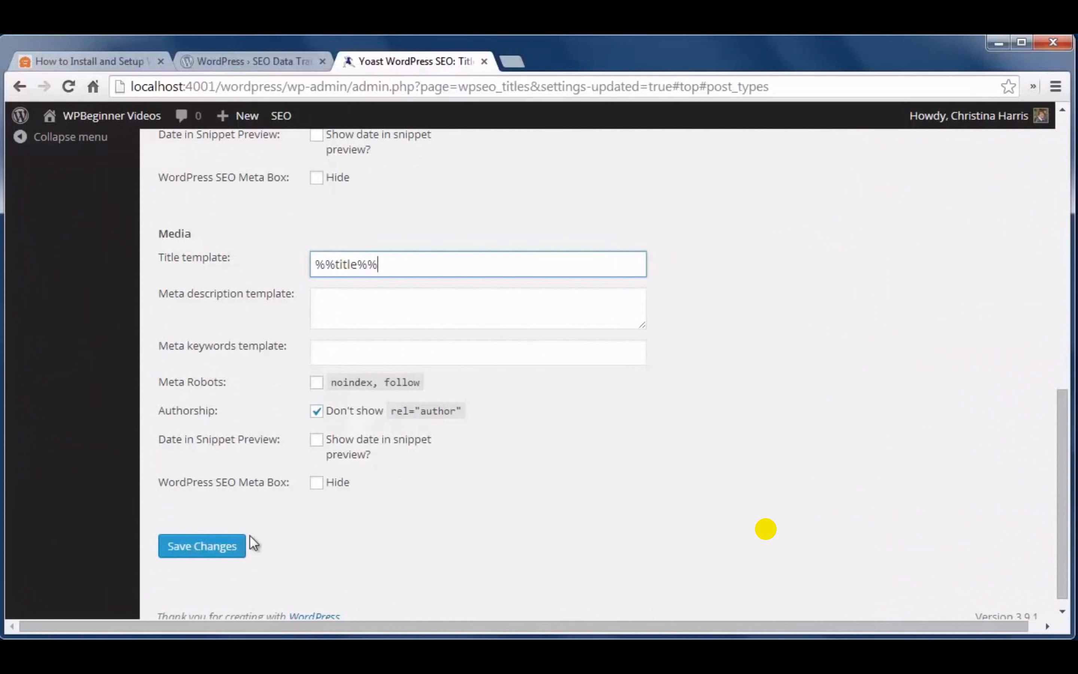
{"action": "left_click", "coordinate": [225, 549]}
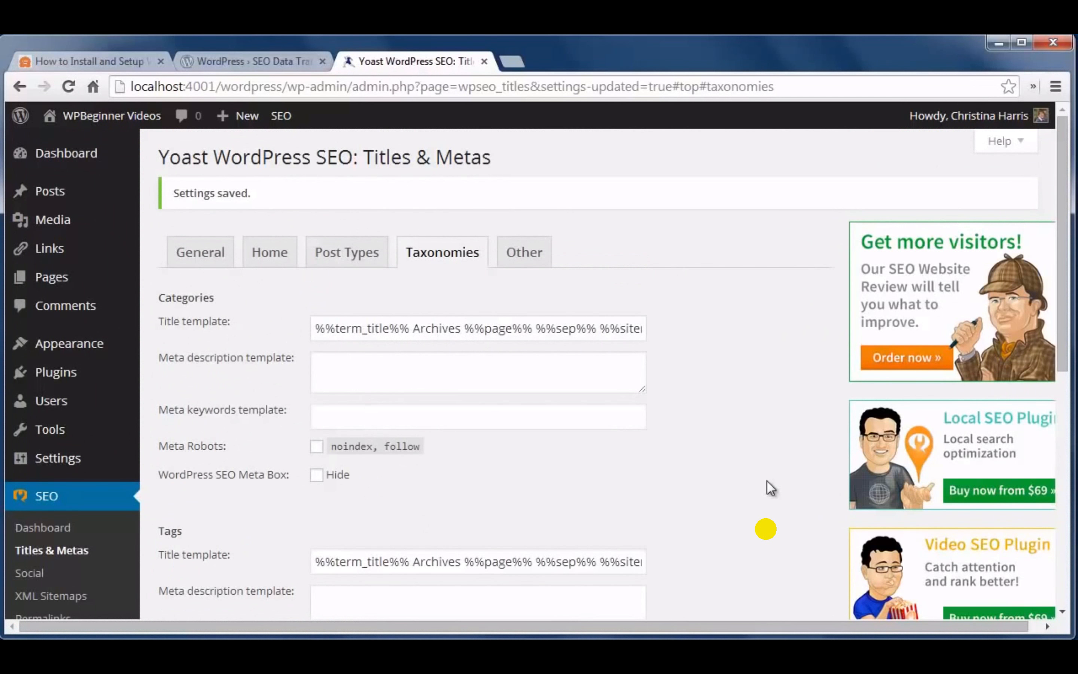
Review the title and meta templates for taxonomies and save them without edits
{"action": "scroll", "coordinate": [767, 481], "scroll_direction": "down", "scroll_amount": 1}
{"action": "scroll", "coordinate": [767, 481], "scroll_direction": "down", "scroll_amount": 5}
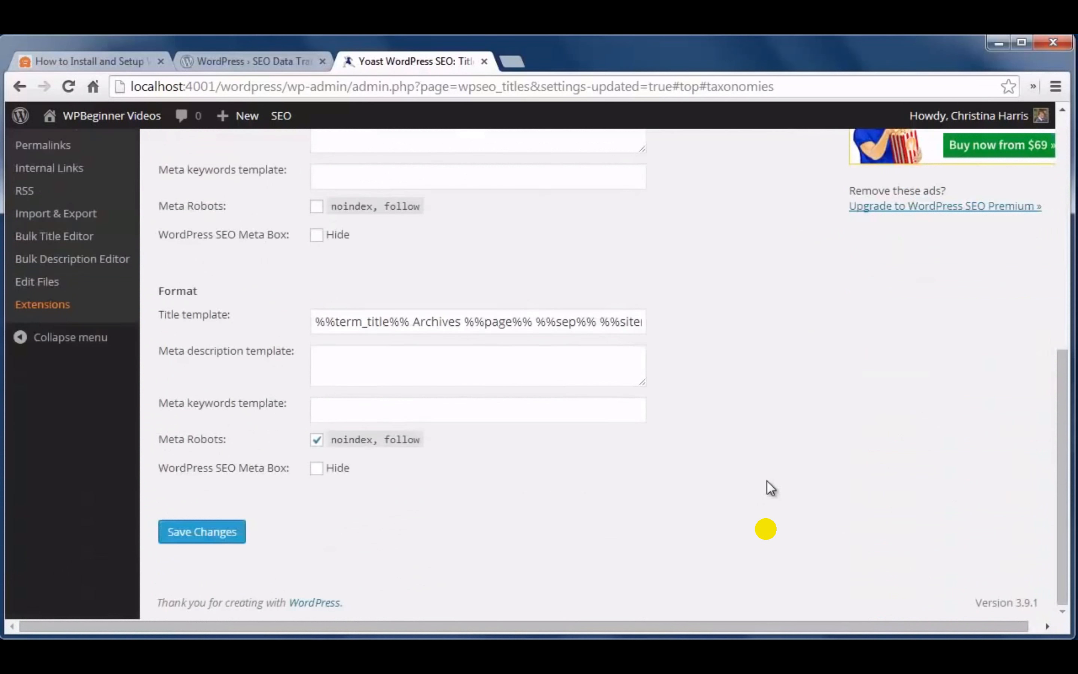
{"action": "left_click", "coordinate": [218, 532]}
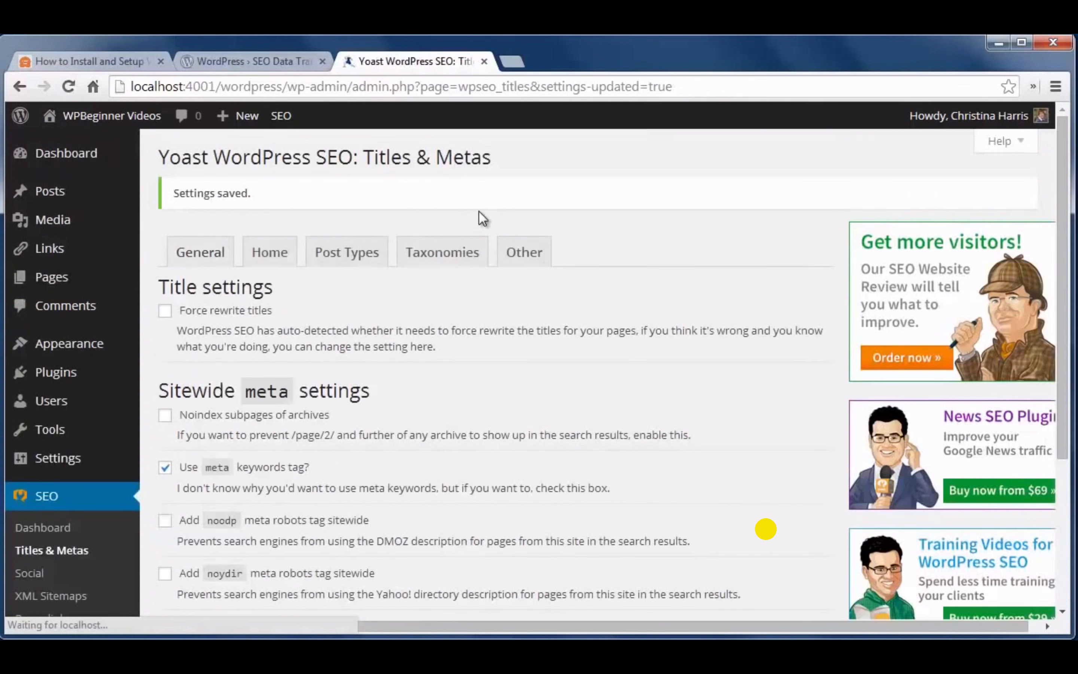
Disable the author archives in the other title and meta settings and save the changes
{"action": "left_click", "coordinate": [530, 250]}
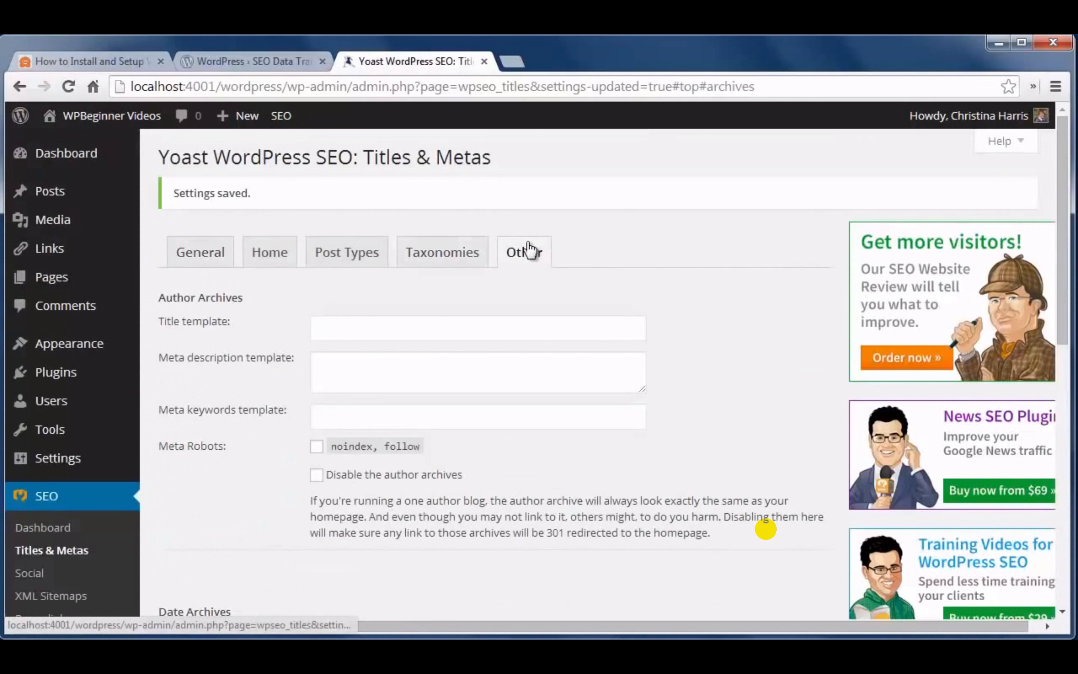
{"action": "scroll", "coordinate": [529, 249], "scroll_direction": "down", "scroll_amount": 4}
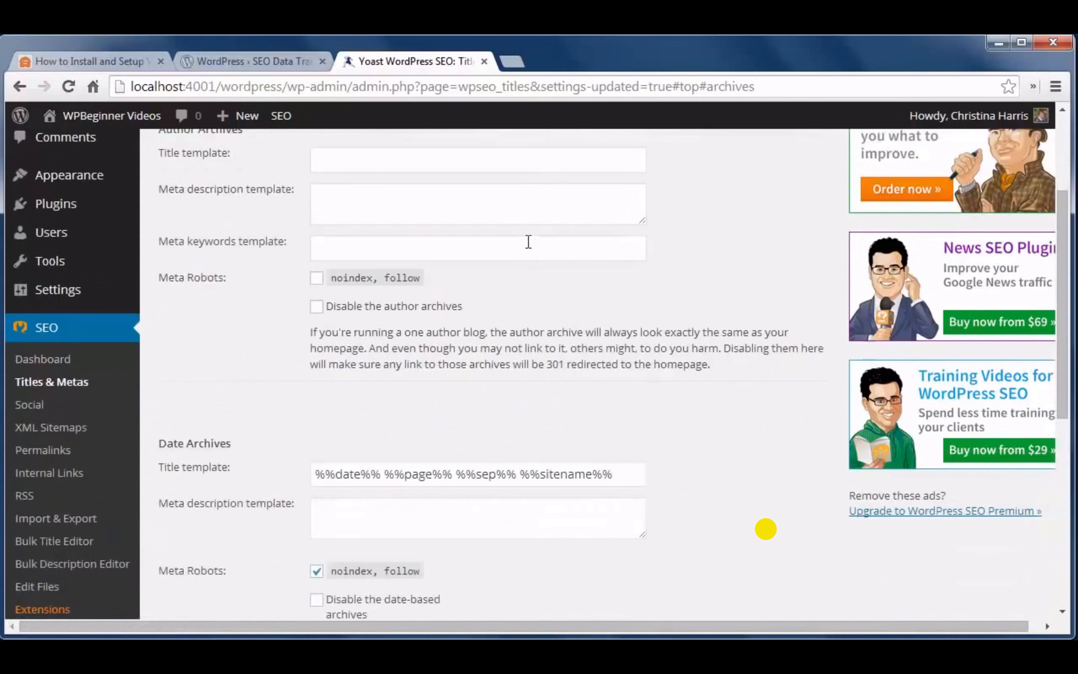
{"action": "left_click", "coordinate": [316, 307]}
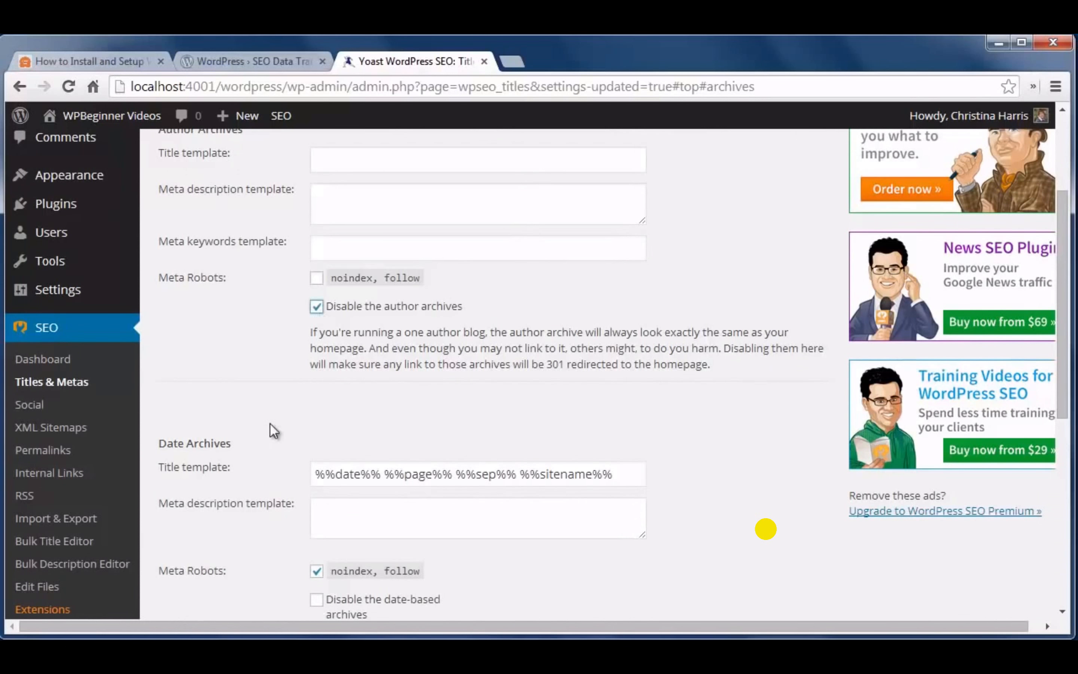
{"action": "scroll", "coordinate": [242, 483], "scroll_direction": "down", "scroll_amount": 4}
{"action": "scroll", "coordinate": [242, 483], "scroll_direction": "down", "scroll_amount": 6}
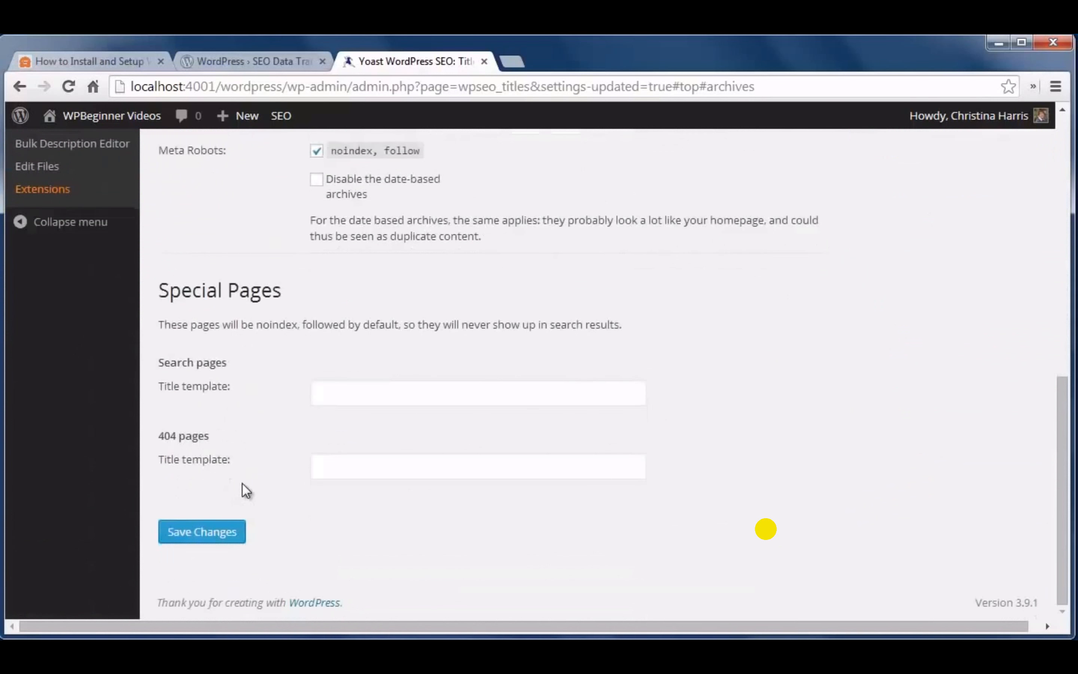
{"action": "left_click", "coordinate": [208, 540]}
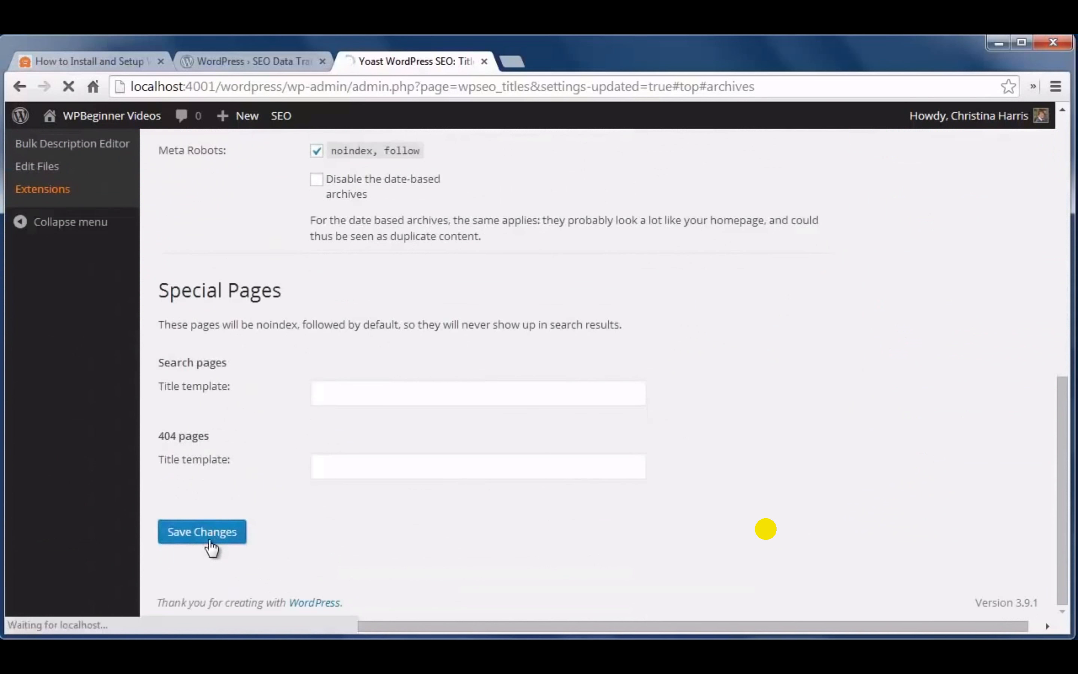
{"action": "scroll", "coordinate": [208, 552], "scroll_direction": "down", "scroll_amount": 1}
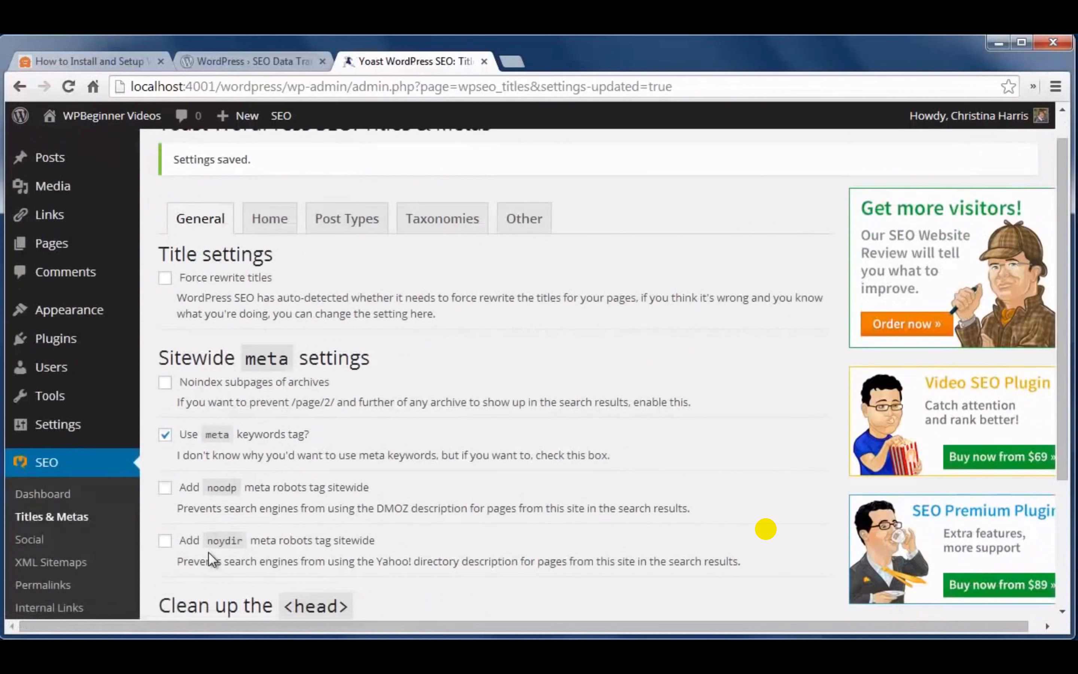
{"action": "left_click", "coordinate": [68, 540]}
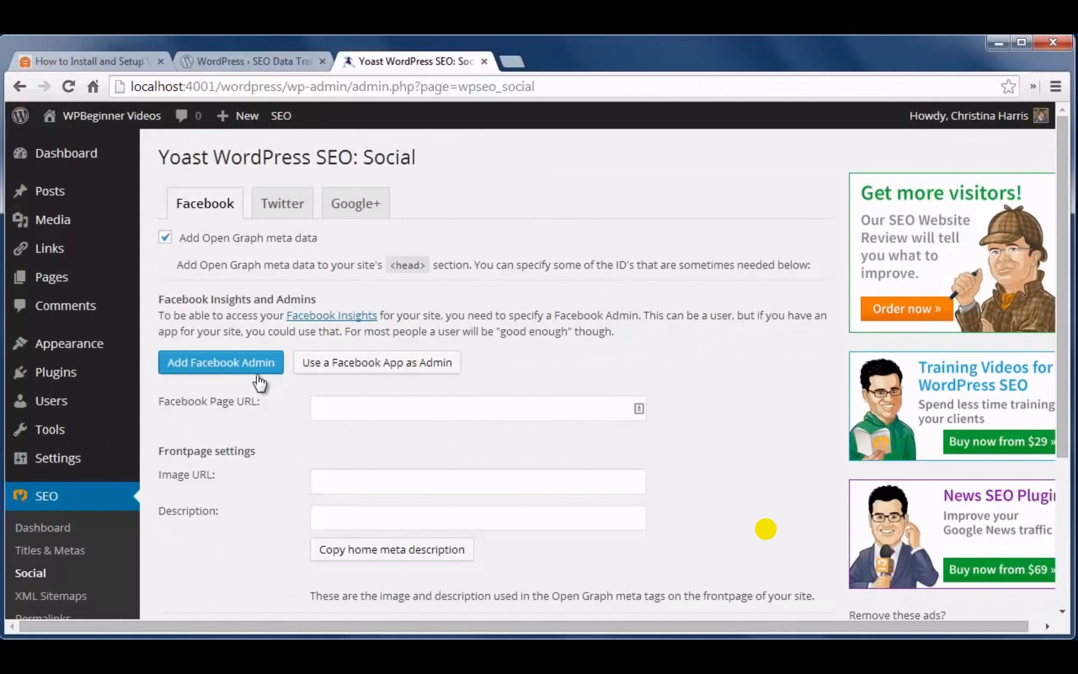
{"action": "left_click", "coordinate": [379, 419]}
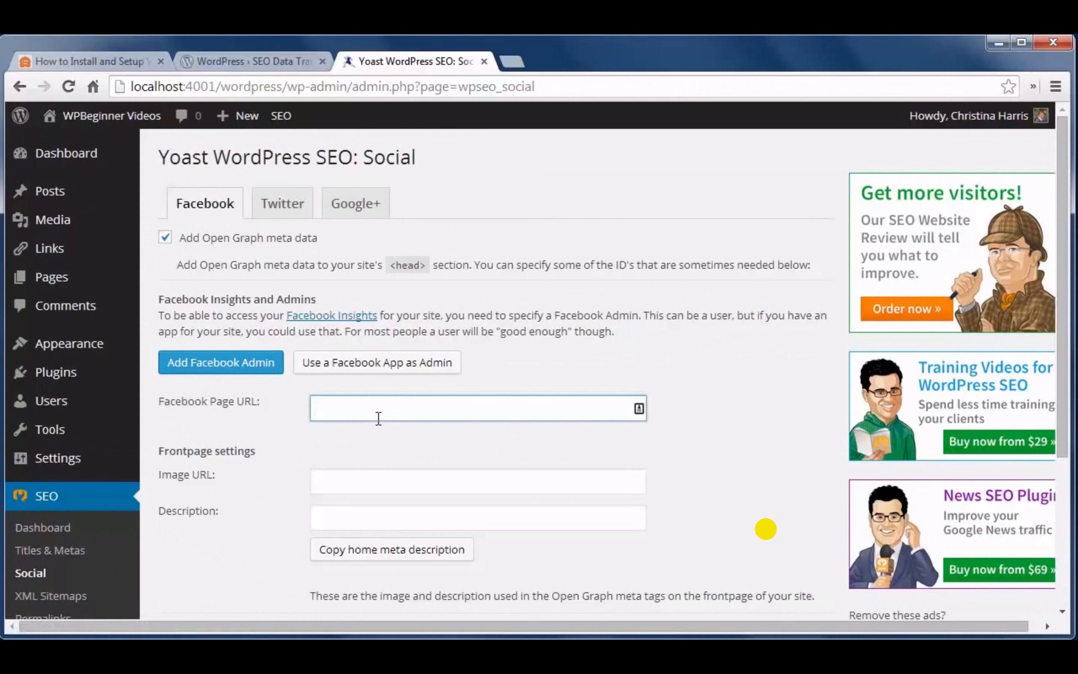
{"action": "type", "text": "http://facebook.c"}
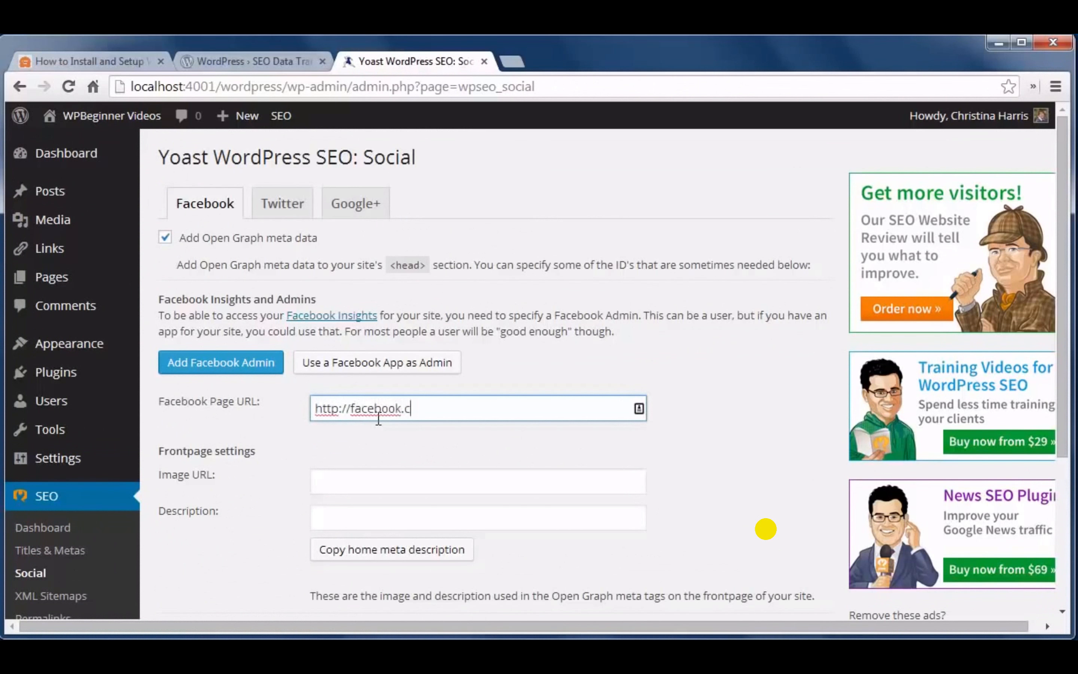
{"action": "type", "text": "om/wpbeginner"}
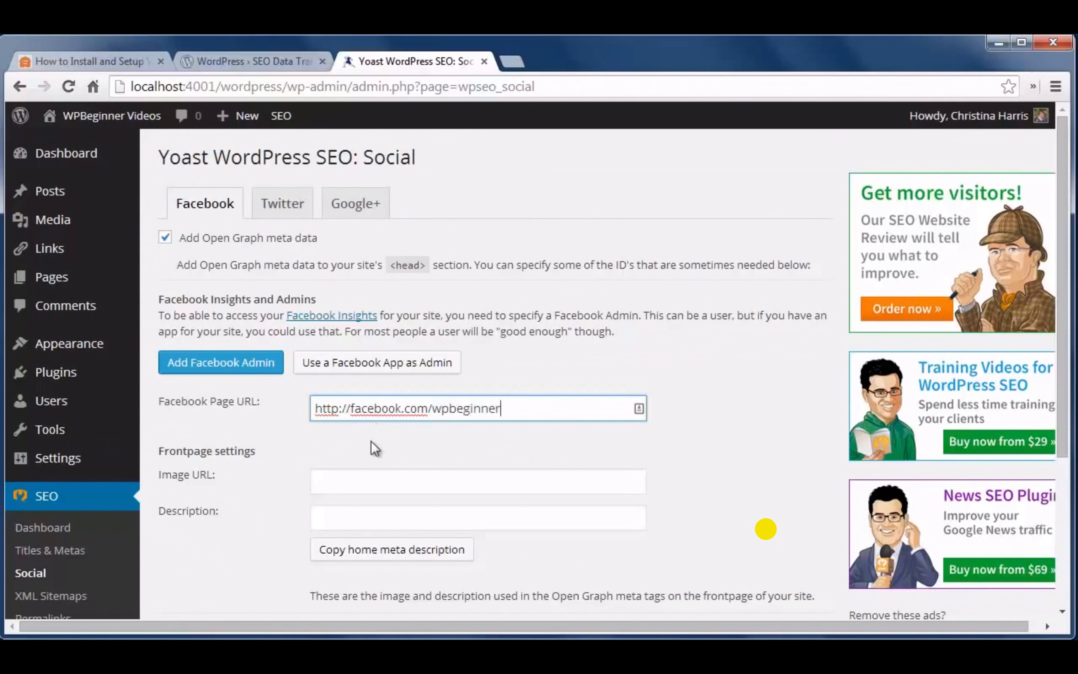
{"action": "scroll", "coordinate": [270, 566], "scroll_direction": "down", "scroll_amount": 5}
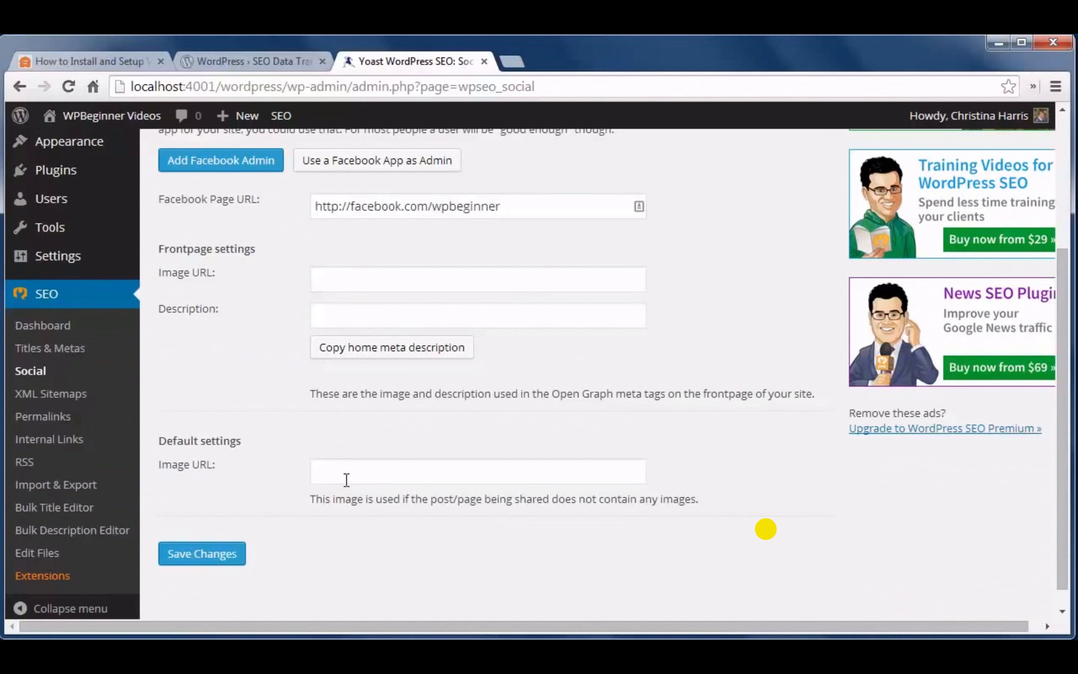
{"action": "scroll", "coordinate": [347, 480], "scroll_direction": "up", "scroll_amount": 1}
{"action": "left_click", "coordinate": [223, 587]}
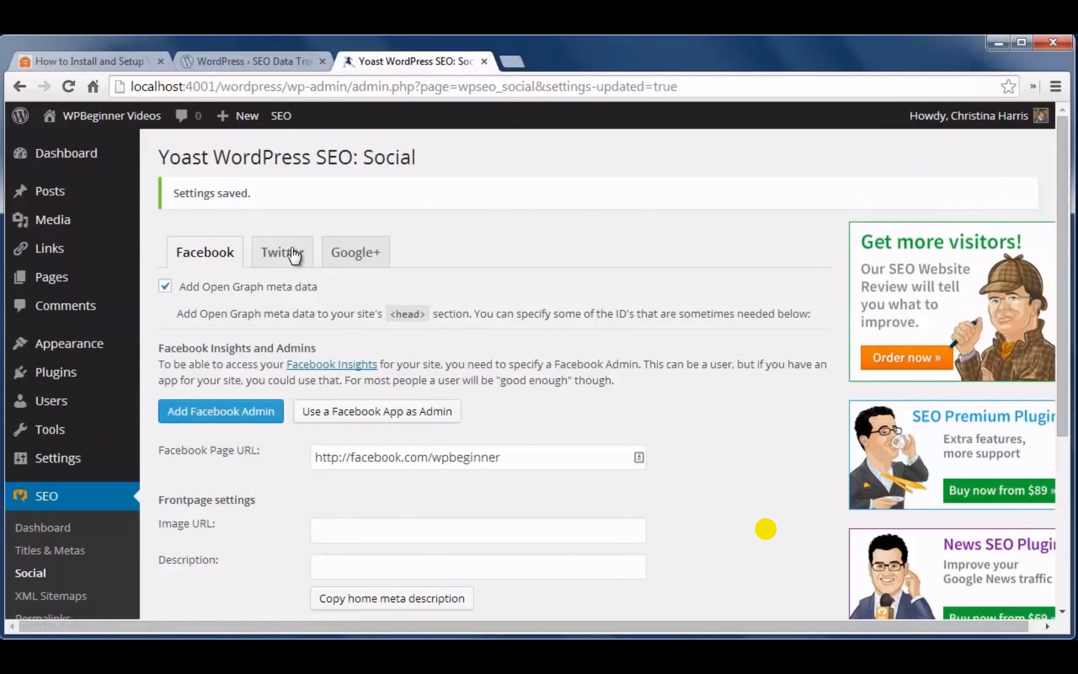
Enable Twitter card meta data, and open the Google+ social settings after viewing the example WPBeginner tweet
{"action": "left_click", "coordinate": [292, 260]}
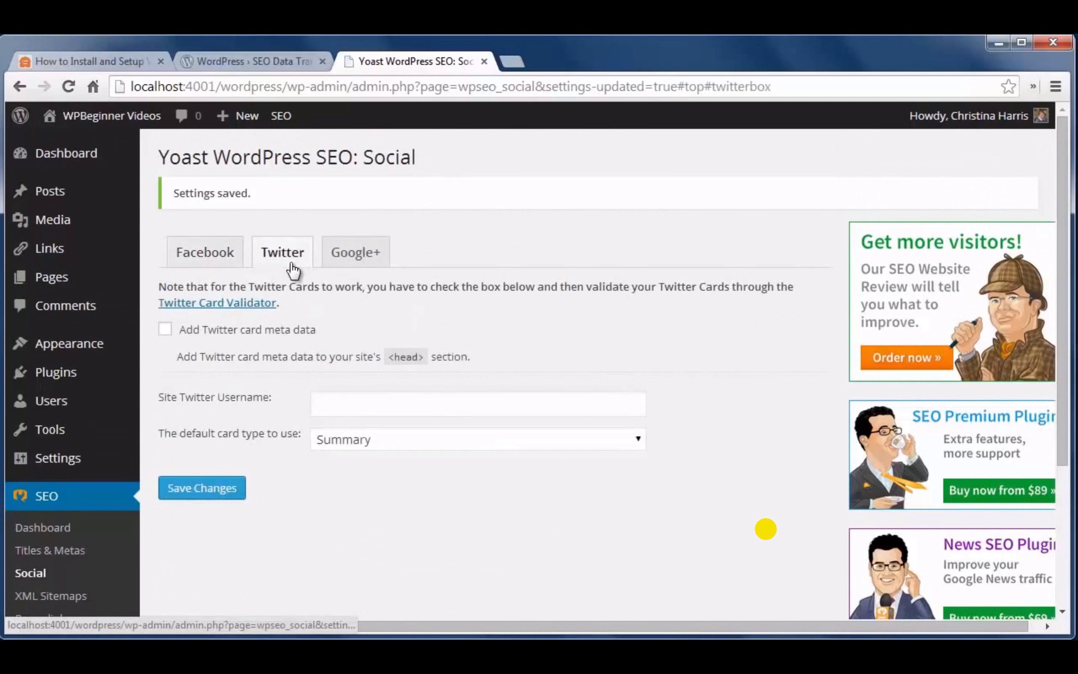
{"action": "left_click", "coordinate": [225, 334]}
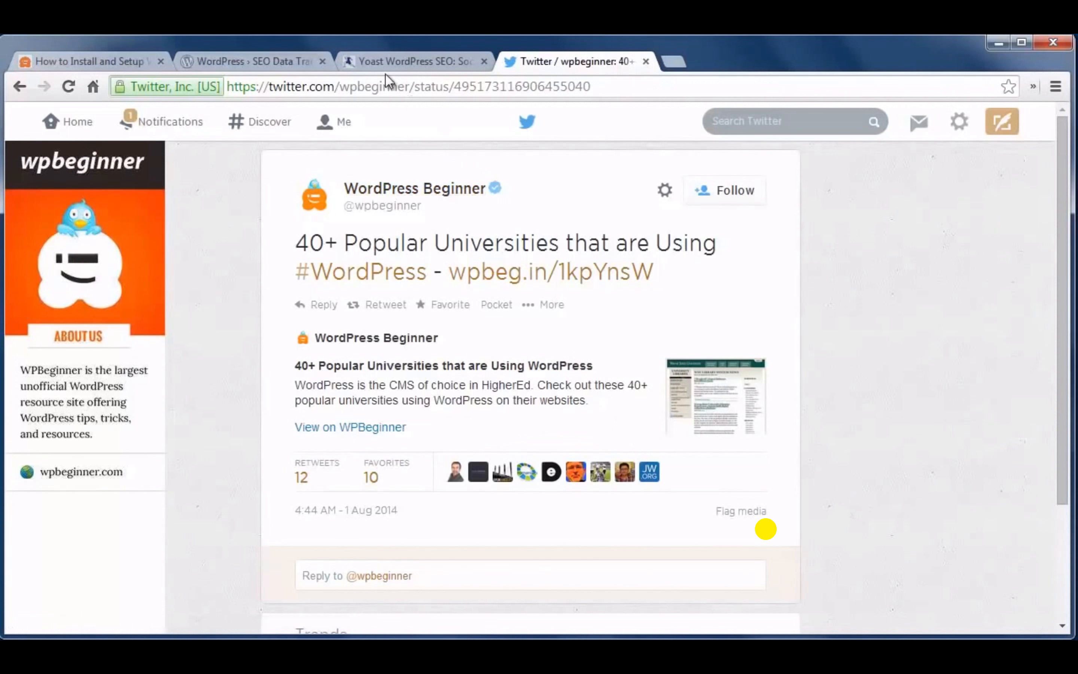
{"action": "left_click", "coordinate": [385, 63]}
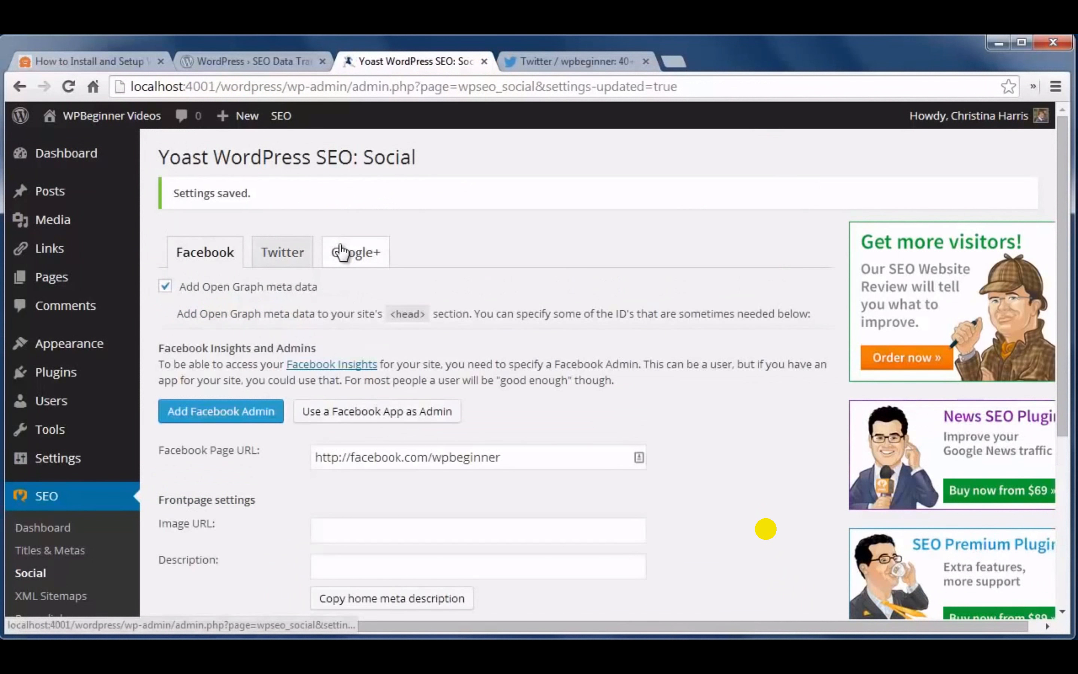
{"action": "left_click", "coordinate": [341, 252]}
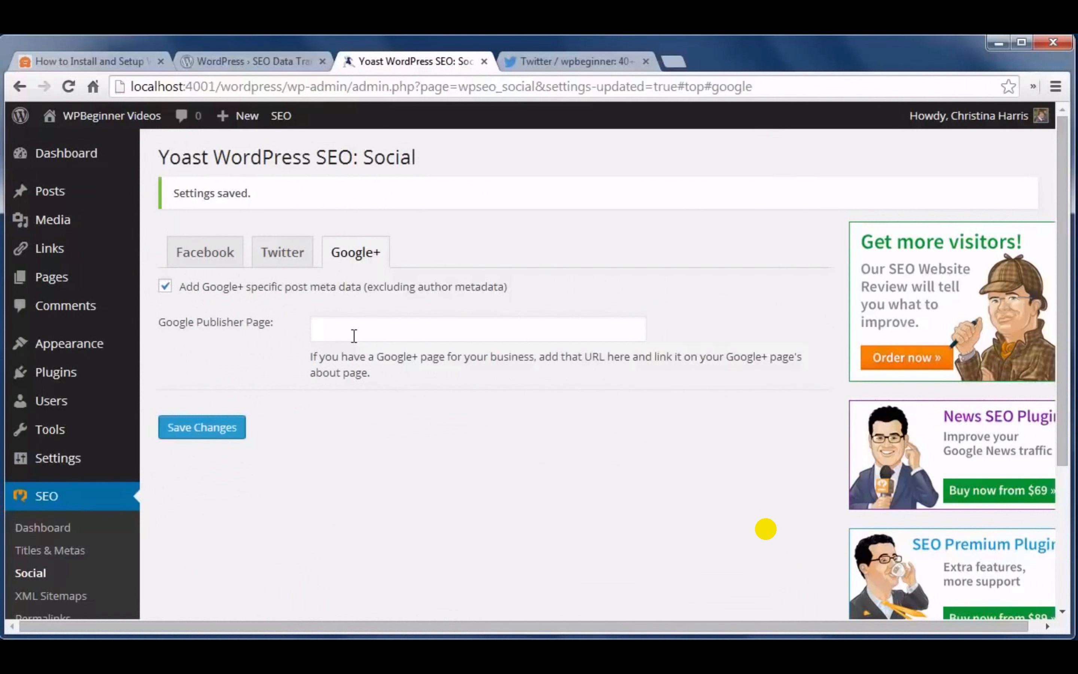
Set the new post's focus keyword to "fix featured images" and review where the keyword is found
{"action": "mouse_move", "coordinate": [769, 535]}
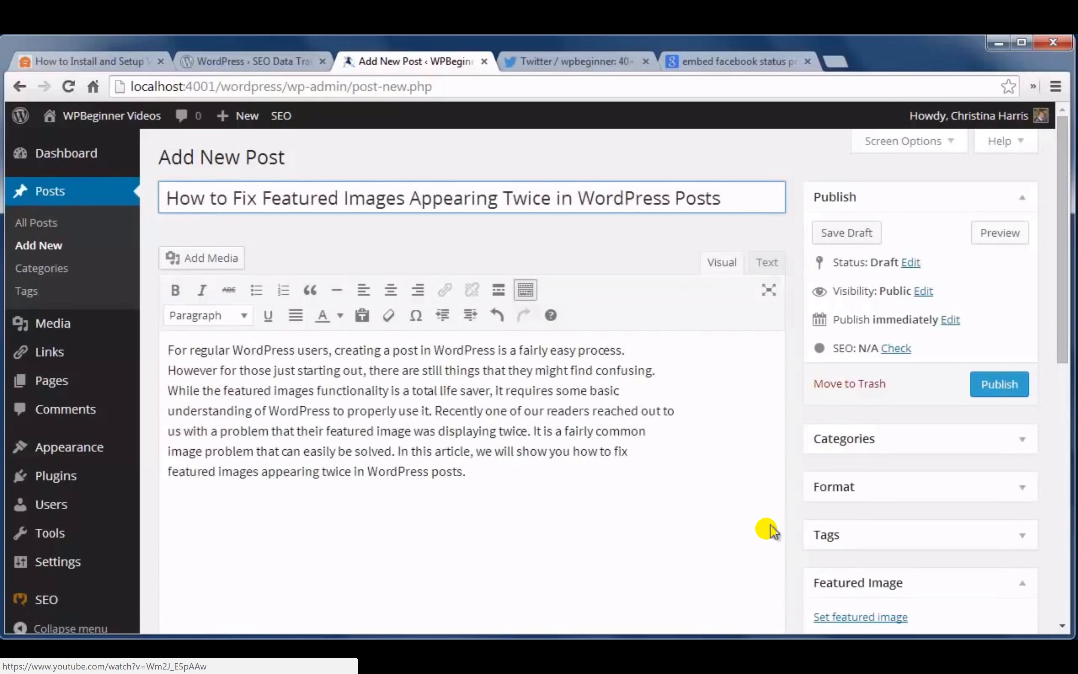
{"action": "scroll", "coordinate": [797, 528], "scroll_direction": "down", "scroll_amount": 5}
{"action": "scroll", "coordinate": [798, 528], "scroll_direction": "down", "scroll_amount": 5}
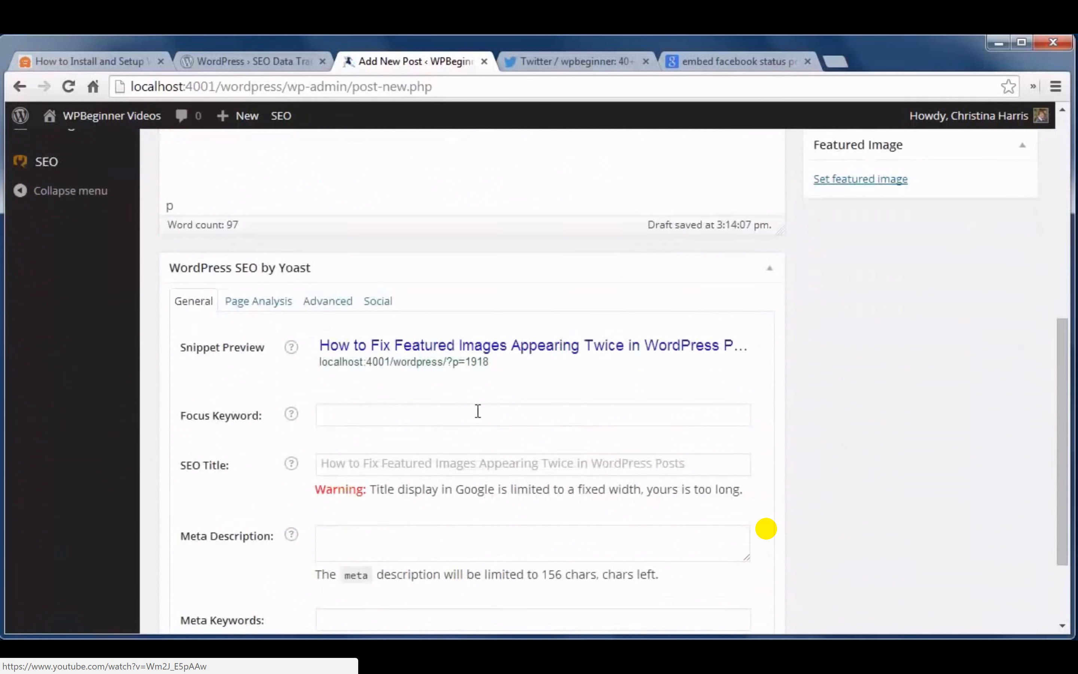
{"action": "left_click", "coordinate": [478, 411]}
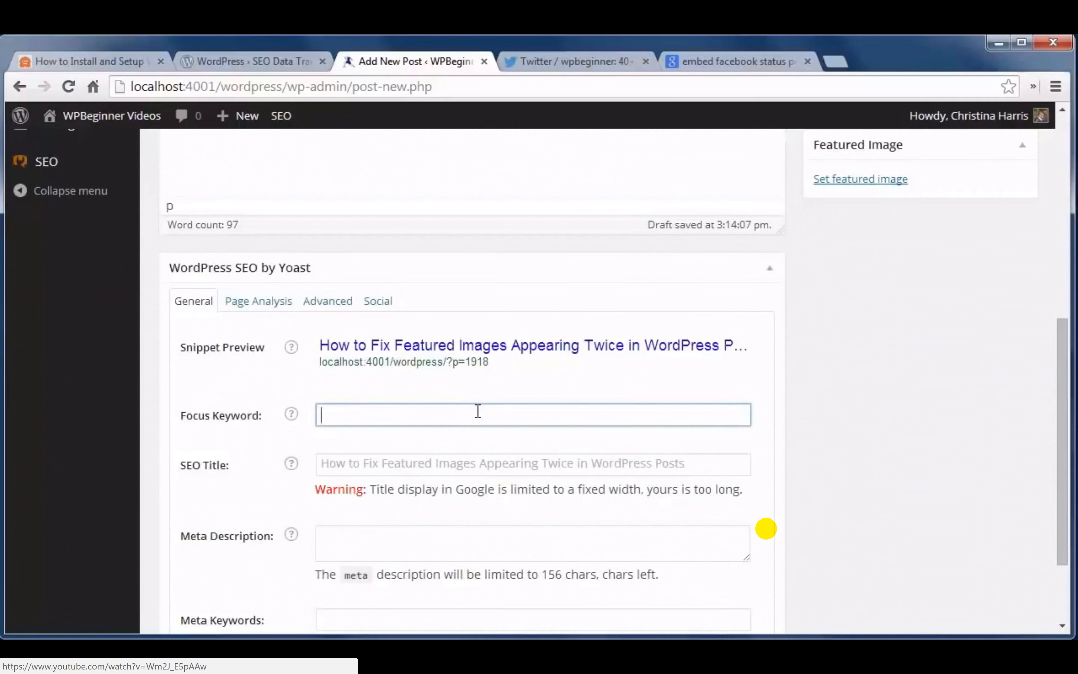
{"action": "type", "text": "fix featured images"}
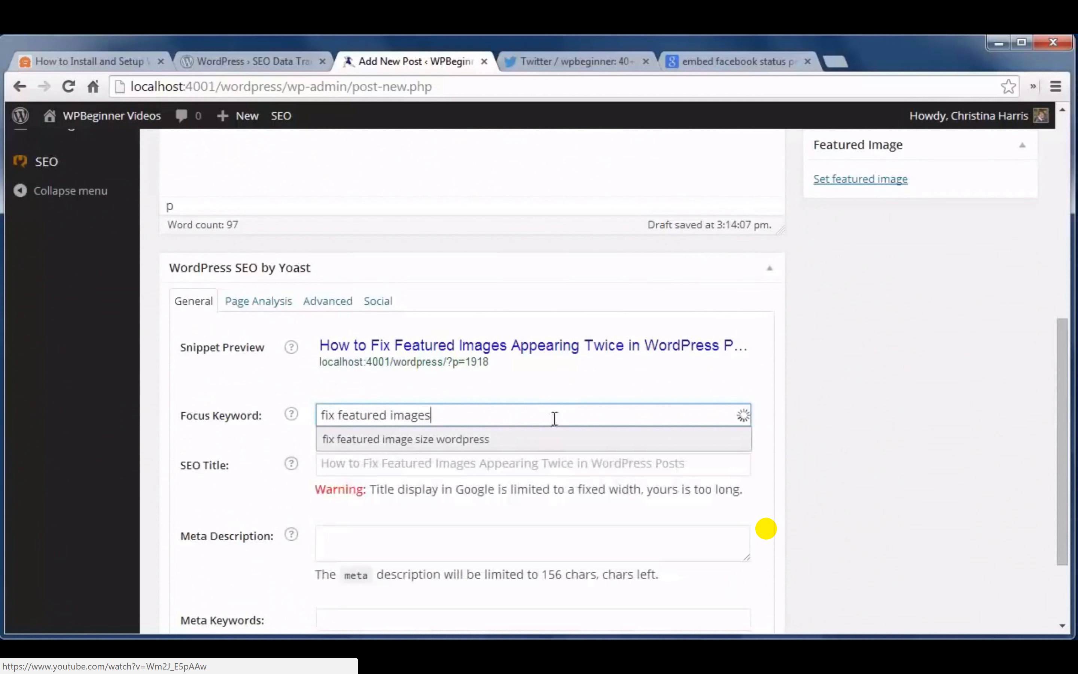
{"action": "left_click", "coordinate": [795, 448]}
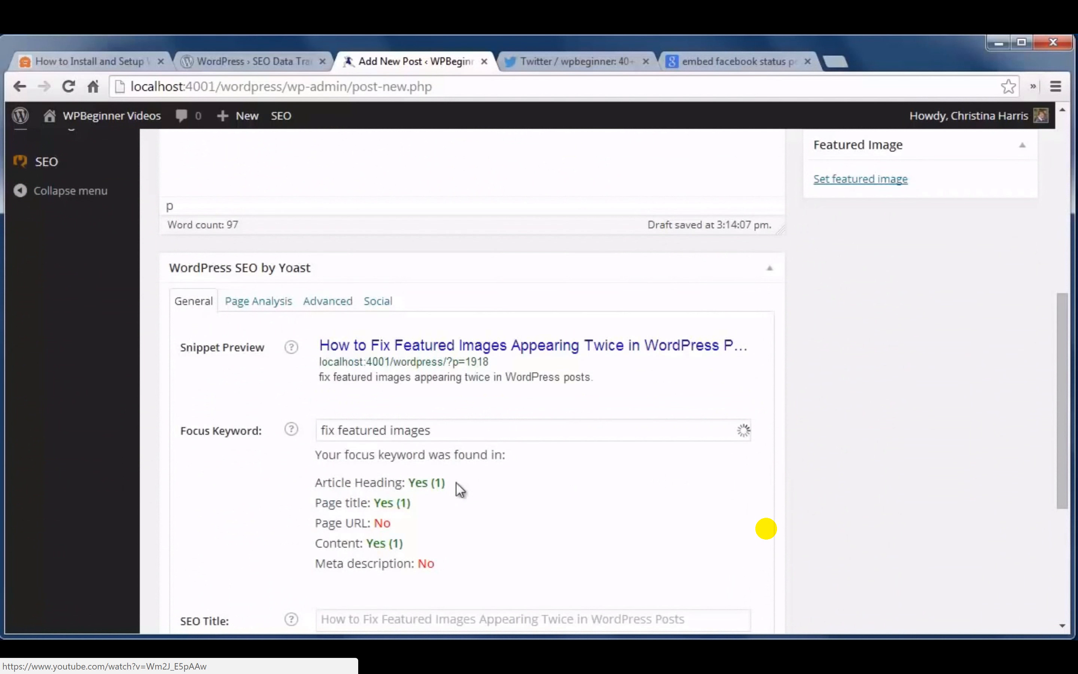
{"action": "scroll", "coordinate": [845, 510], "scroll_direction": "down", "scroll_amount": 2}
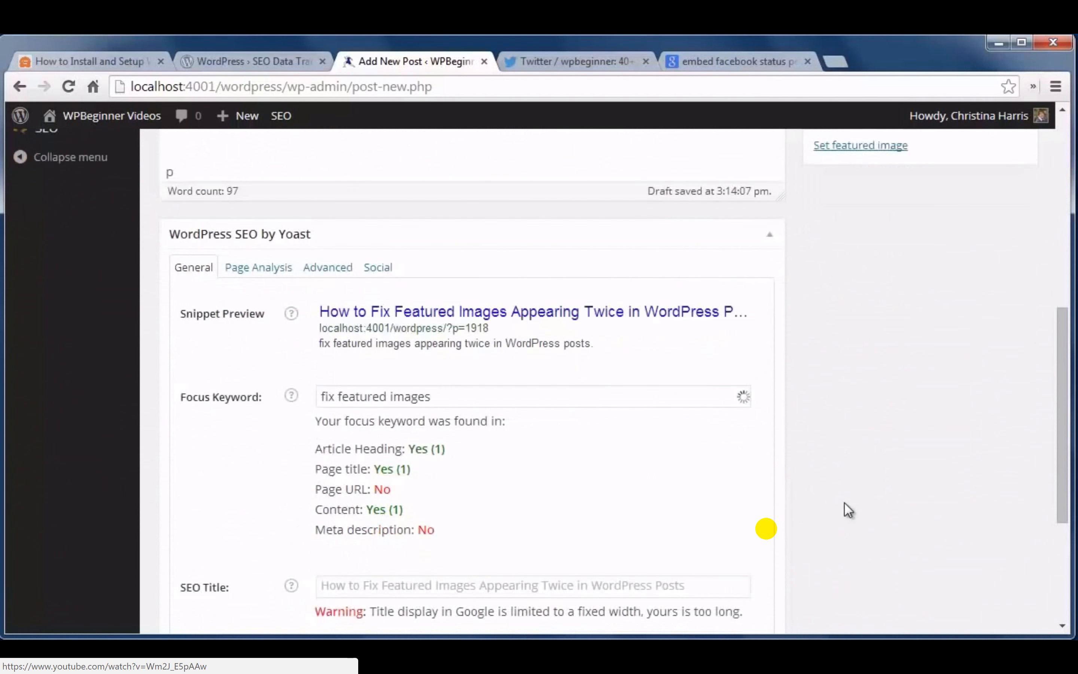
{"action": "scroll", "coordinate": [848, 509], "scroll_direction": "down", "scroll_amount": 1}
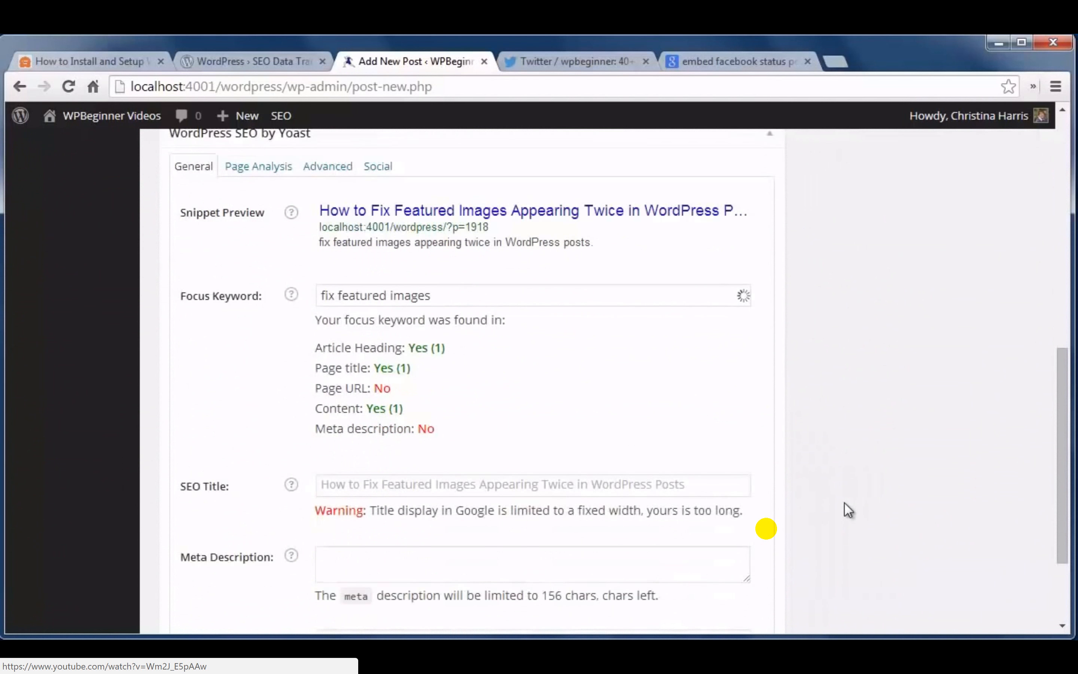